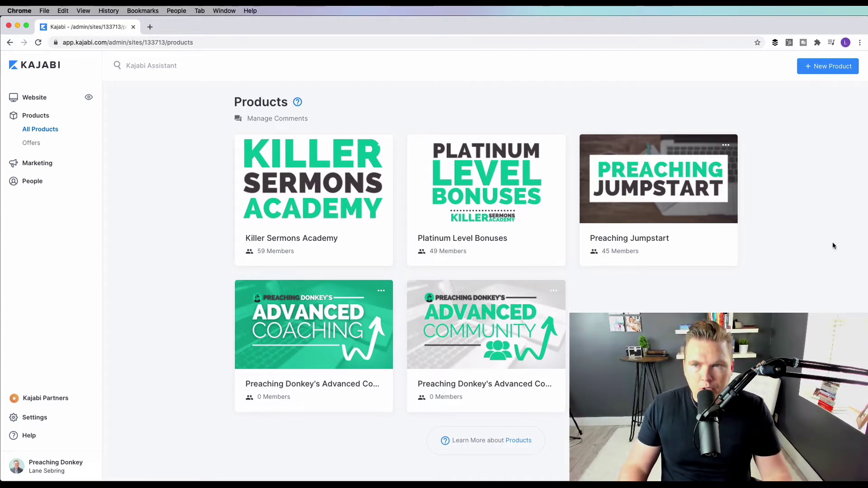
Start a new product and browse the available product blueprint cards
{"action": "left_click", "coordinate": [813, 67]}
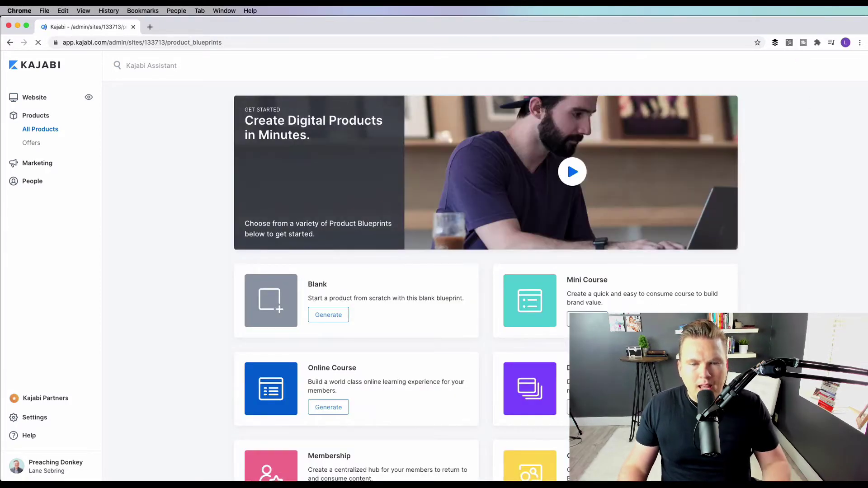
{"action": "scroll", "coordinate": [740, 266], "scroll_direction": "down", "scroll_amount": 2}
{"action": "scroll", "coordinate": [486, 271], "scroll_direction": "down", "scroll_amount": 5}
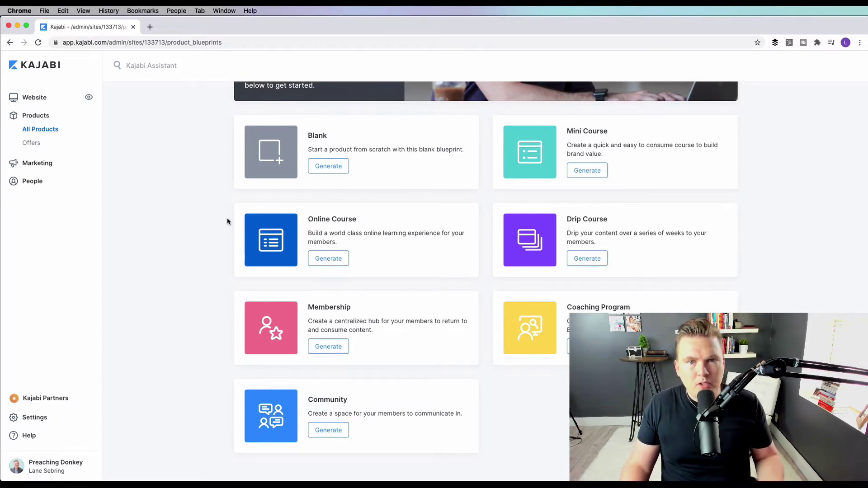
{"action": "scroll", "coordinate": [228, 223], "scroll_direction": "up", "scroll_amount": 5}
Go back to All Products, showing the five existing products
{"action": "left_click", "coordinate": [10, 43]}
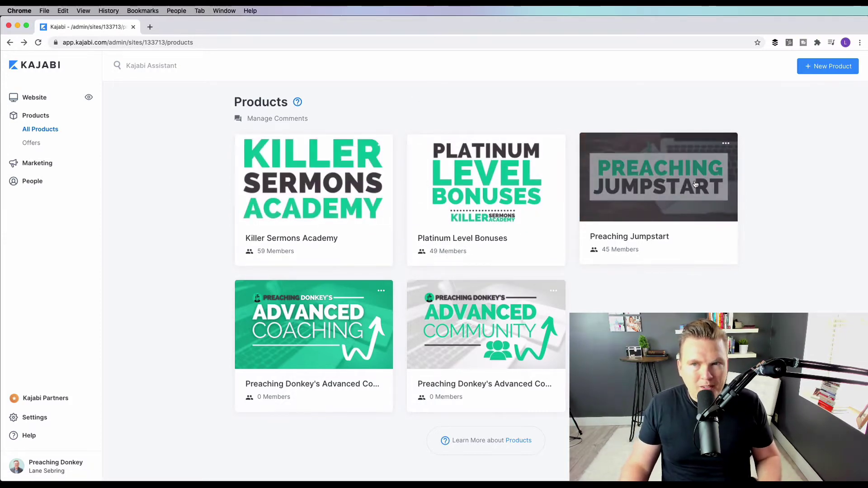
Start a new product again and scroll to the Mini Course blueprint card
{"action": "left_click", "coordinate": [813, 67]}
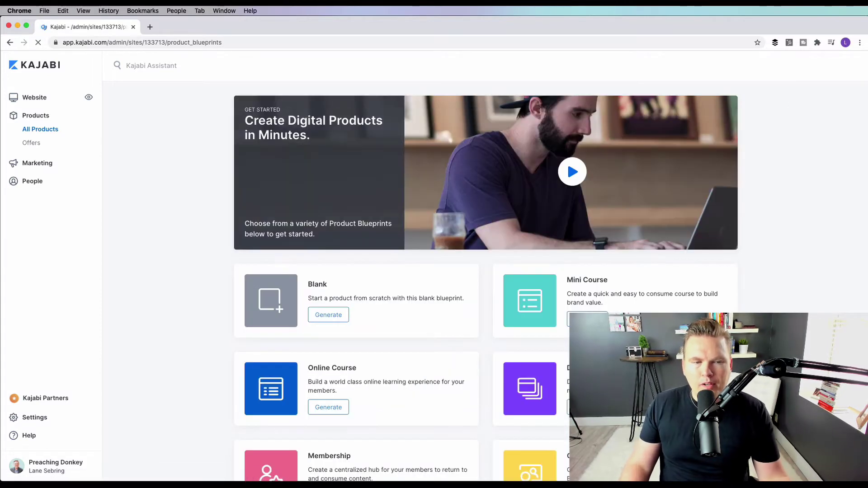
{"action": "scroll", "coordinate": [485, 271], "scroll_direction": "down", "scroll_amount": 3}
{"action": "scroll", "coordinate": [486, 272], "scroll_direction": "down", "scroll_amount": 1}
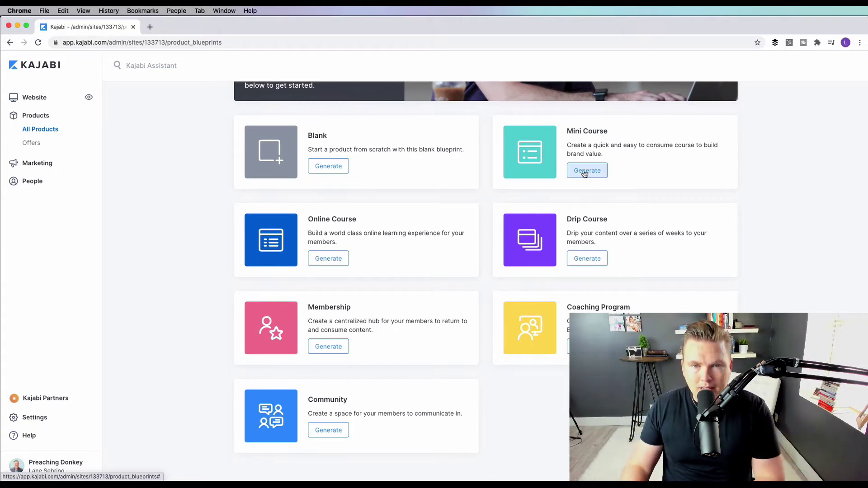
{"action": "scroll", "coordinate": [585, 175], "scroll_direction": "up", "scroll_amount": 1}
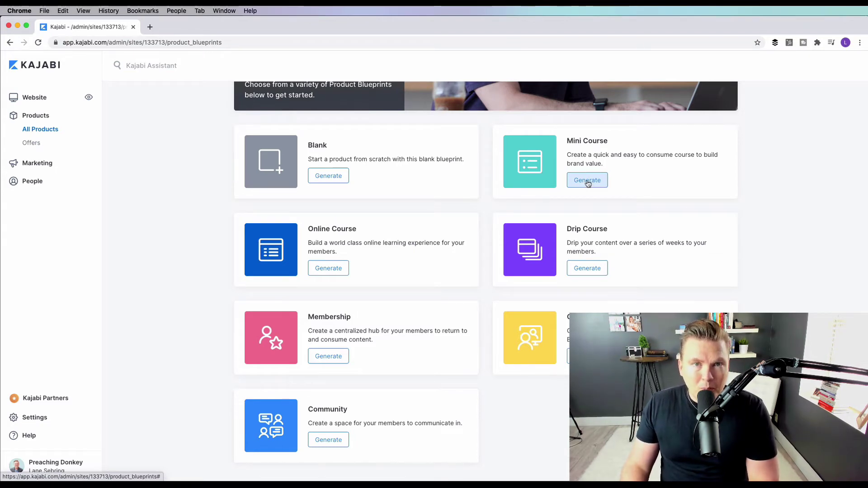
Generate a Mini Course product named 'Example Mini Awesome Course!' and save it
{"action": "left_click", "coordinate": [587, 180]}
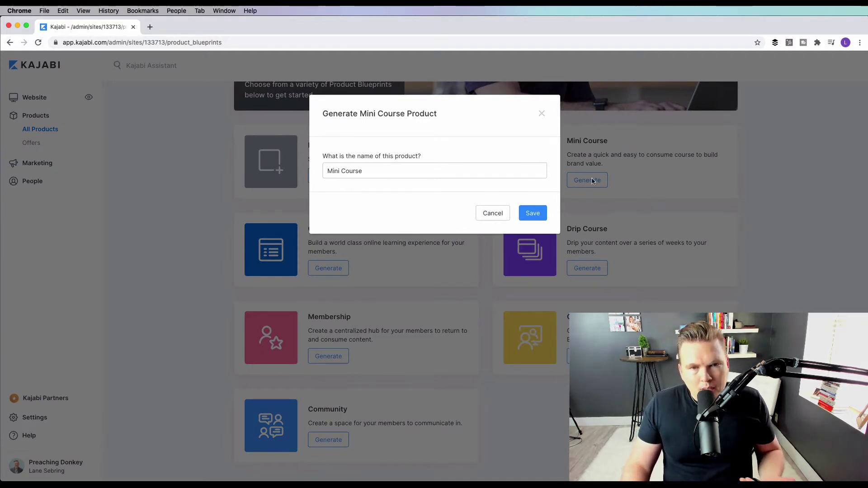
{"action": "left_click_drag", "start_coordinate": [370, 172], "coordinate": [316, 168]}
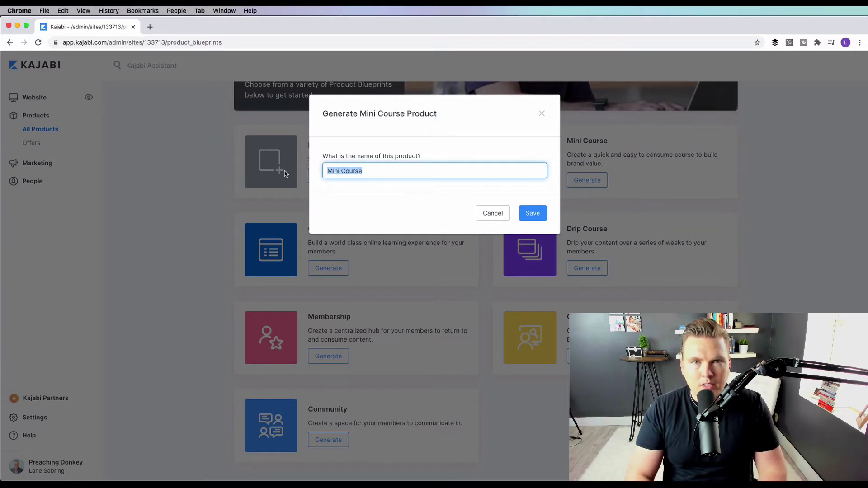
{"action": "type", "text": "Example Mine"}
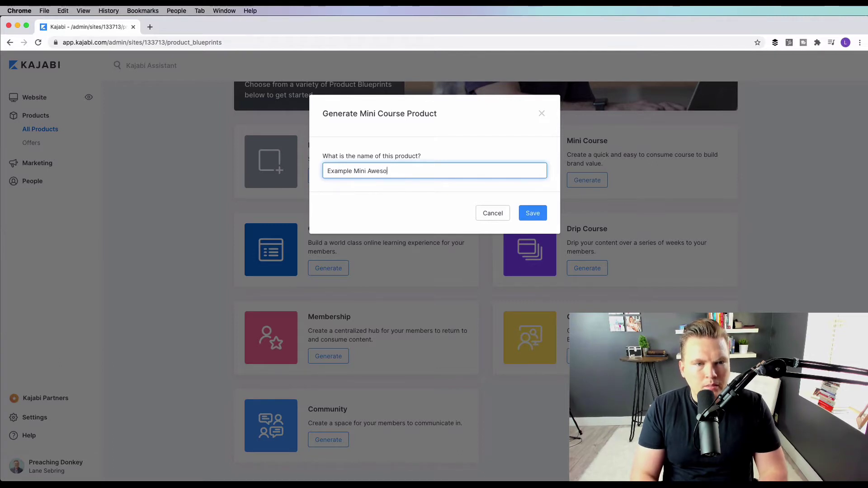
{"action": "type", "text": " Awesome Course!"}
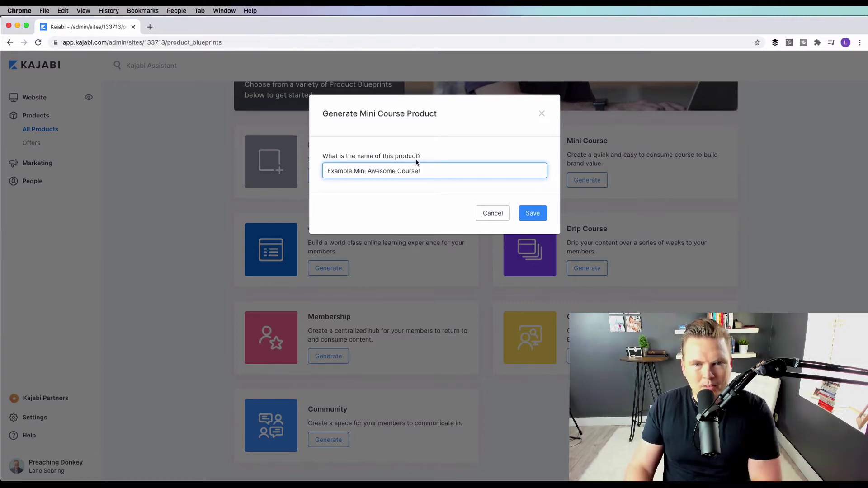
{"action": "left_click", "coordinate": [533, 214]}
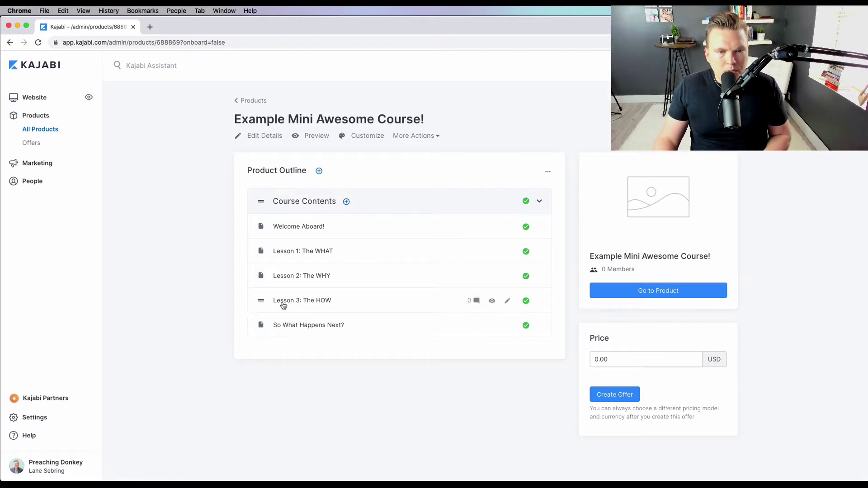
Add the post 'Lessone 4: The WHO' and move it above So What Happens Next?
{"action": "left_click", "coordinate": [346, 201]}
{"action": "left_click", "coordinate": [392, 224]}
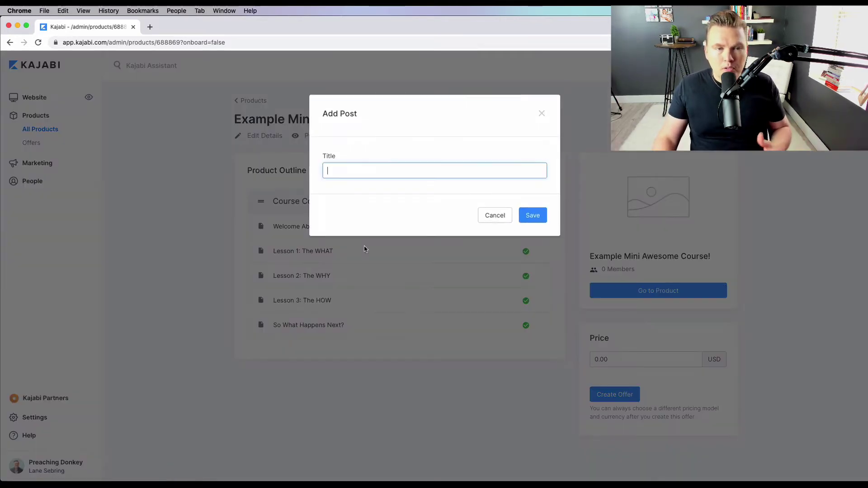
{"action": "type", "text": "Le"}
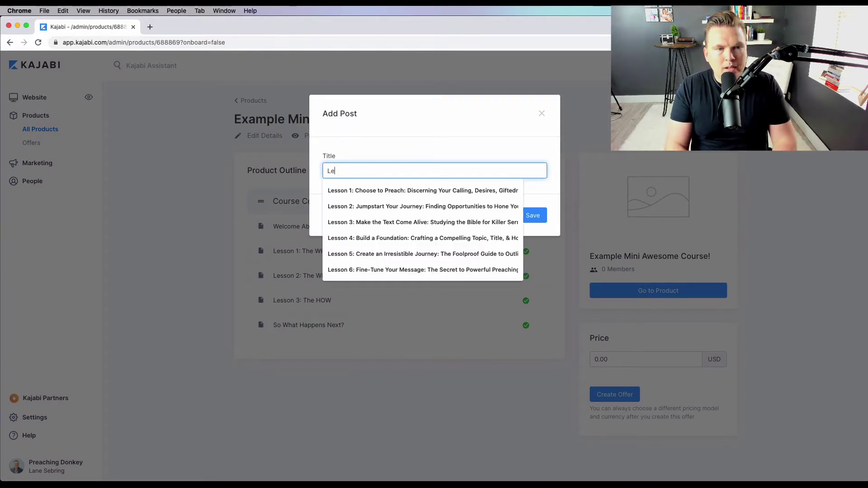
{"action": "type", "text": "ssone "}
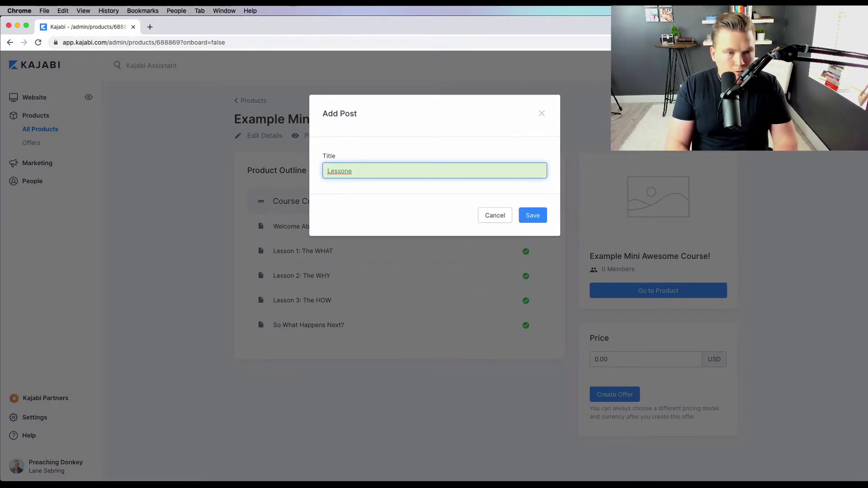
{"action": "type", "text": "4:"}
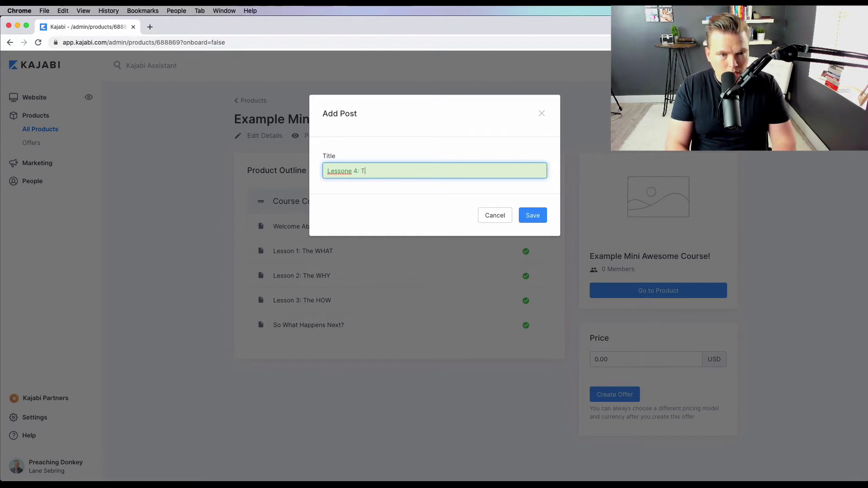
{"action": "type", "text": " The WHO"}
{"action": "left_click", "coordinate": [527, 215]}
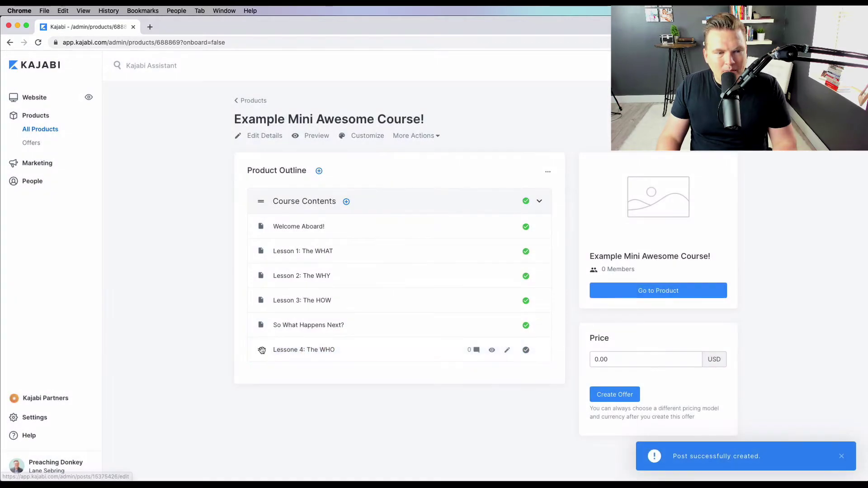
{"action": "left_click_drag", "start_coordinate": [262, 351], "coordinate": [261, 326]}
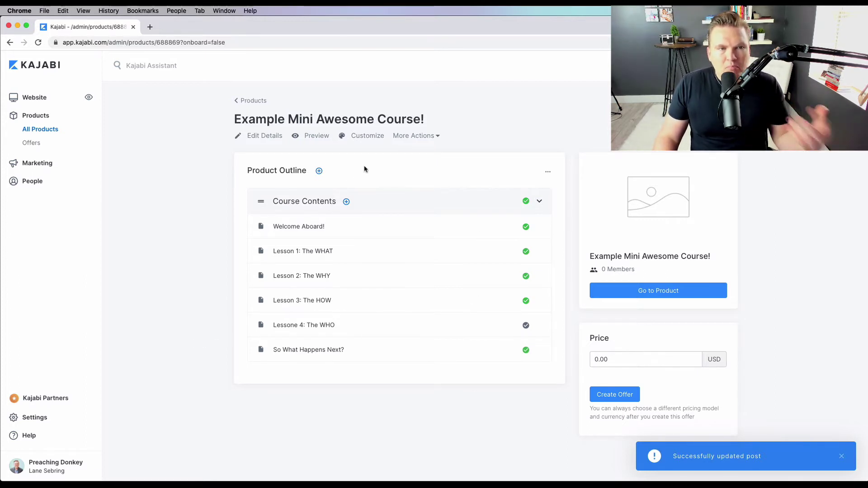
{"action": "left_click", "coordinate": [296, 228]}
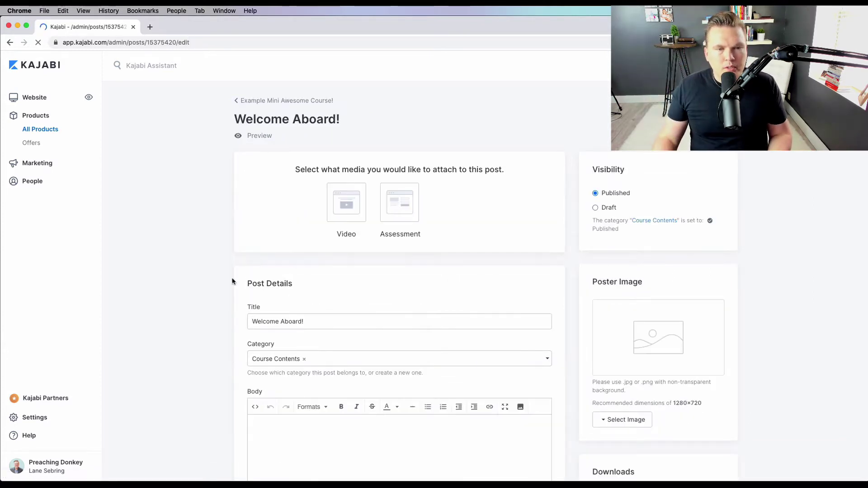
{"action": "scroll", "coordinate": [200, 287], "scroll_direction": "down", "scroll_amount": 1}
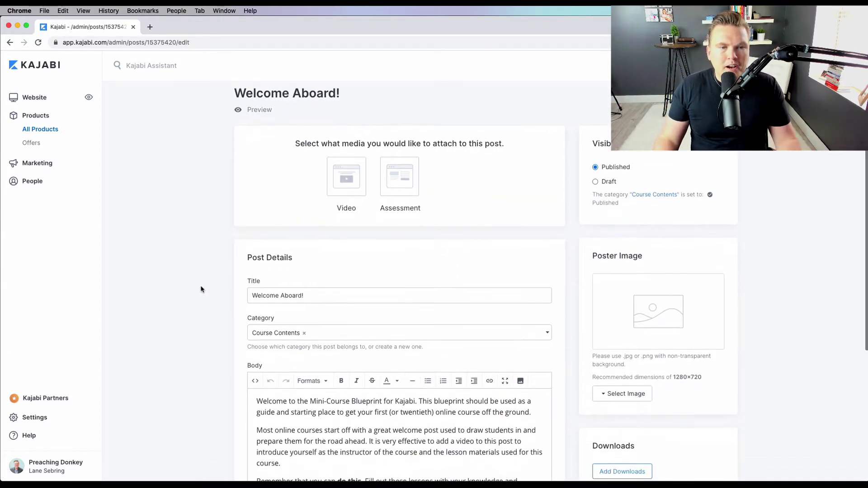
{"action": "left_click", "coordinate": [347, 176]}
{"action": "left_click", "coordinate": [380, 226]}
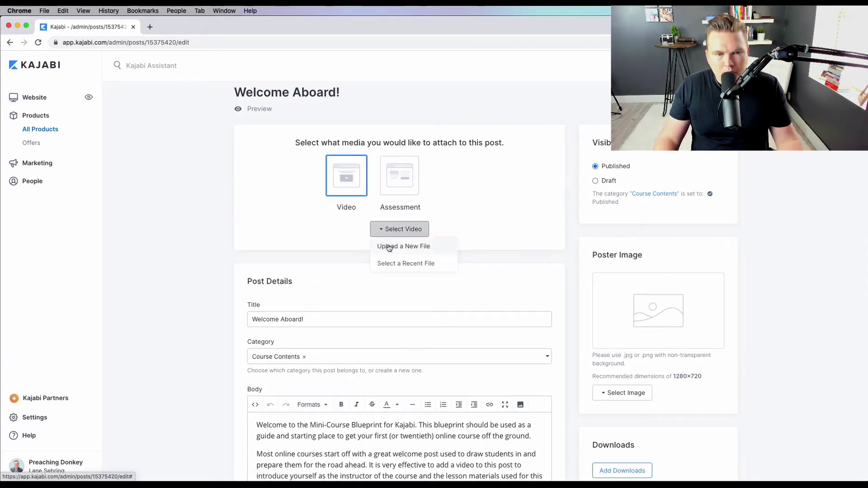
{"action": "left_click", "coordinate": [156, 277]}
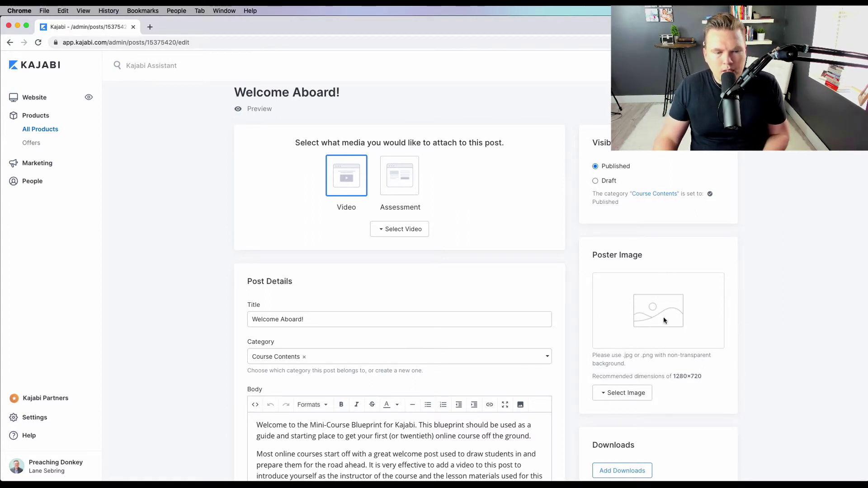
{"action": "scroll", "coordinate": [352, 388], "scroll_direction": "down", "scroll_amount": 3}
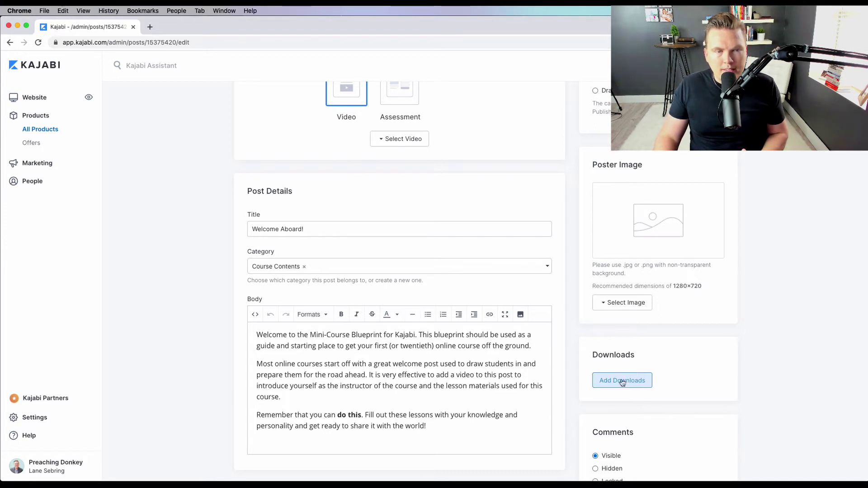
{"action": "key", "text": "super+bracketleft"}
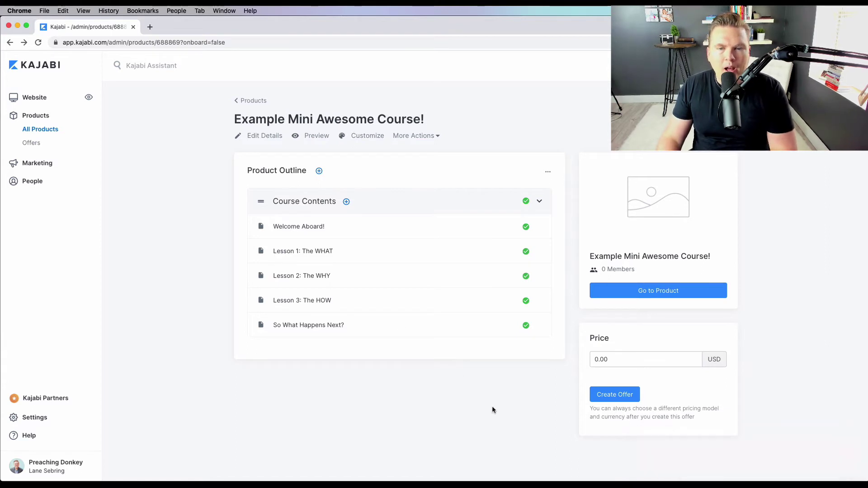
Customize the product page's Premier Product theme and scroll through the page preview
{"action": "left_click", "coordinate": [364, 136]}
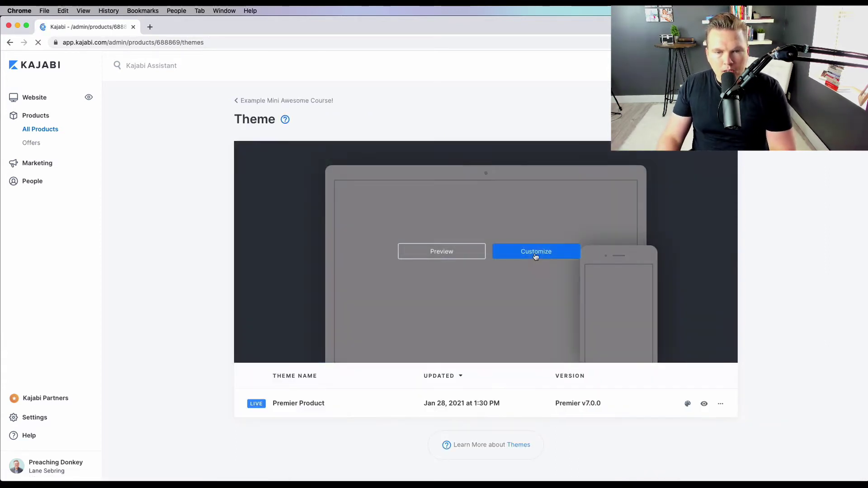
{"action": "left_click", "coordinate": [535, 257]}
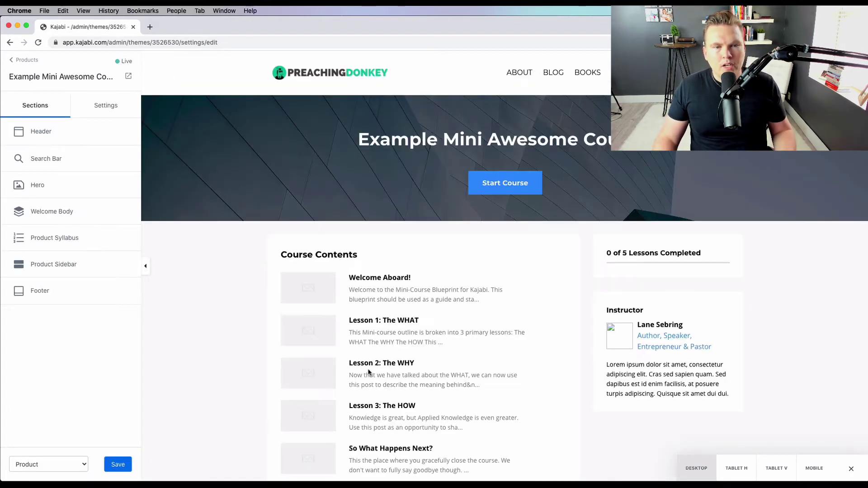
{"action": "scroll", "coordinate": [500, 391], "scroll_direction": "down", "scroll_amount": 3}
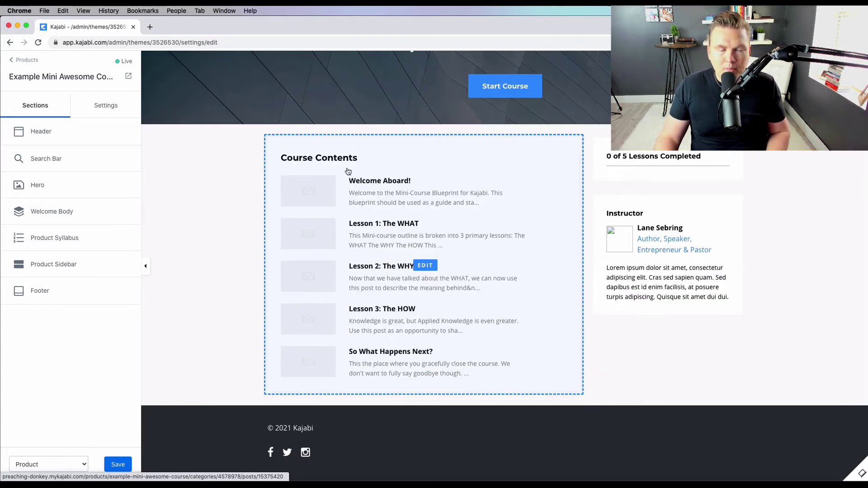
{"action": "scroll", "coordinate": [338, 265], "scroll_direction": "up", "scroll_amount": 3}
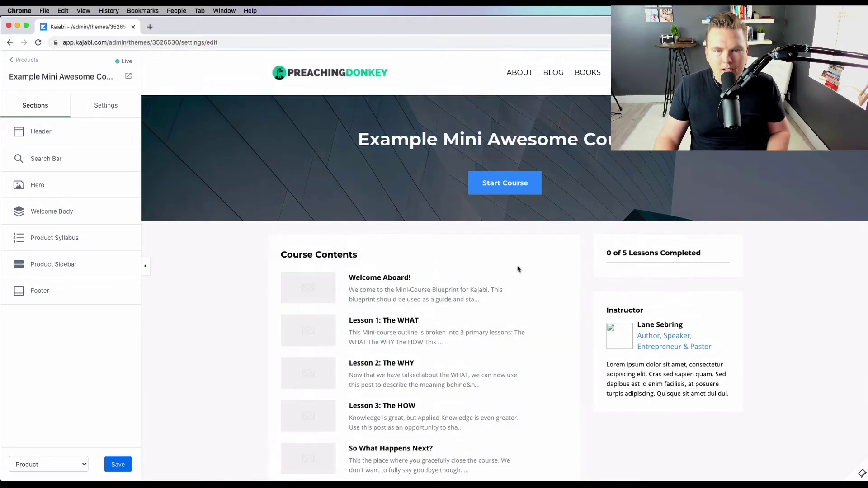
{"action": "scroll", "coordinate": [419, 288], "scroll_direction": "down", "scroll_amount": 3}
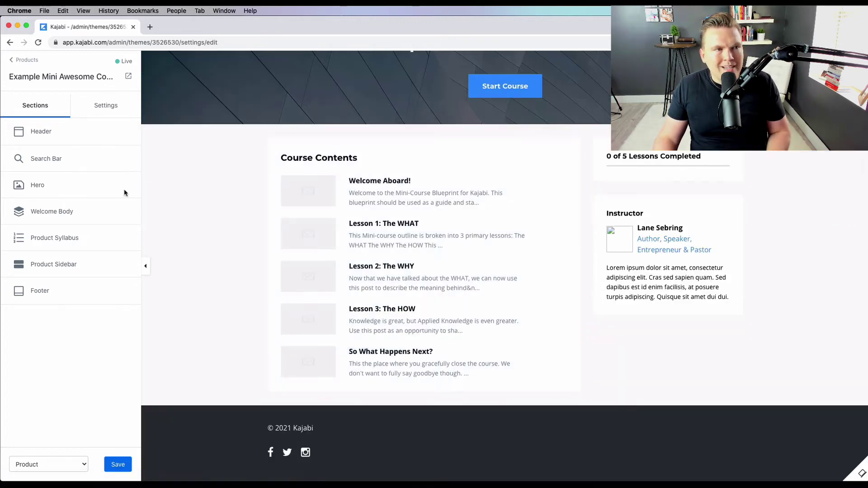
Return to the course overview and enter a price of 97.00 USD
{"action": "left_click", "coordinate": [24, 64]}
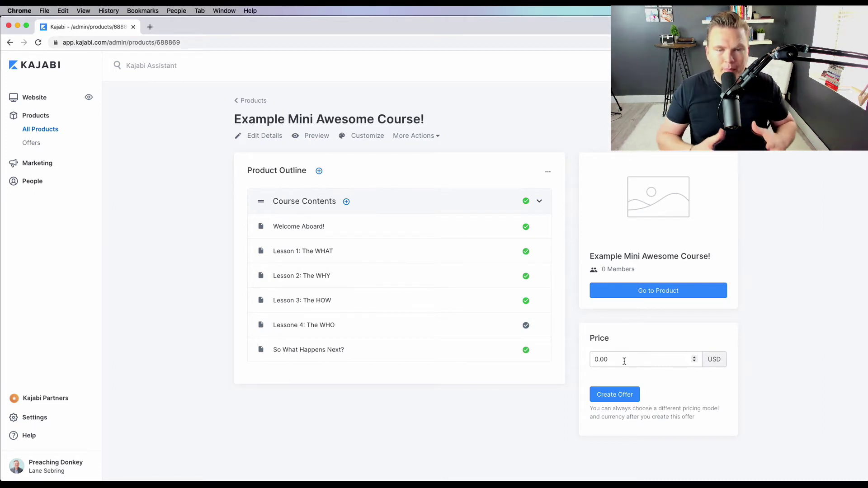
{"action": "left_click", "coordinate": [624, 361]}
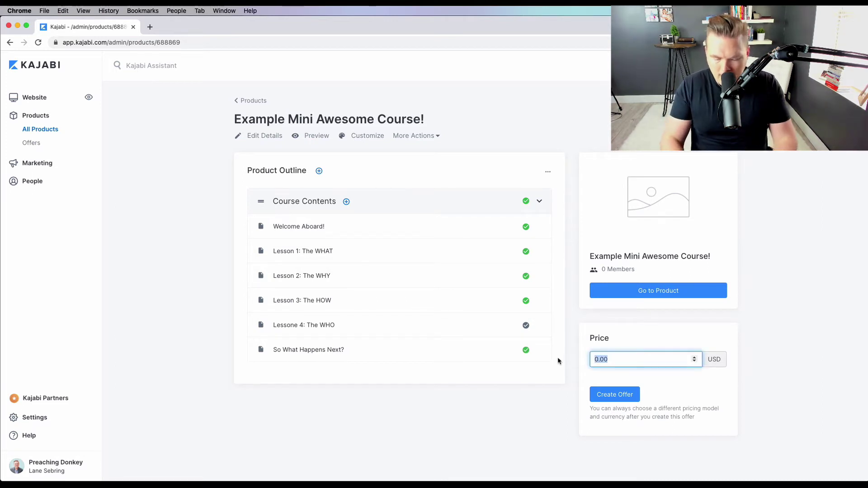
{"action": "type", "text": "97"}
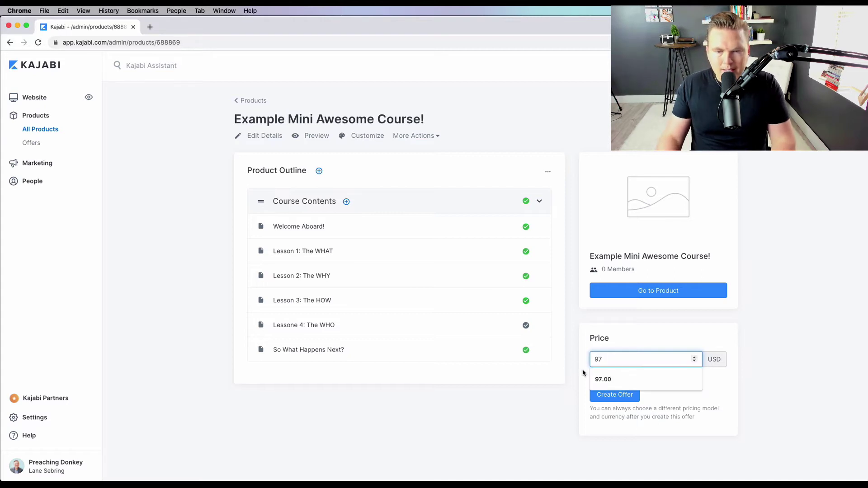
{"action": "left_click", "coordinate": [606, 378]}
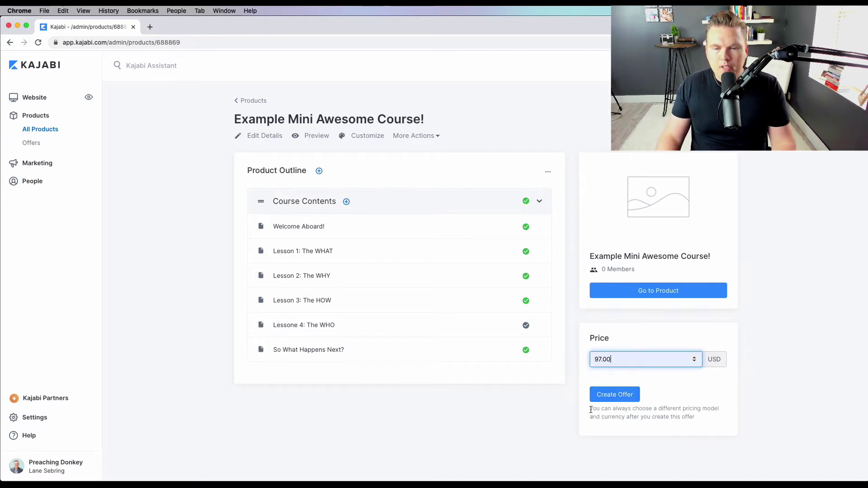
{"action": "left_click_drag", "start_coordinate": [591, 409], "coordinate": [691, 413]}
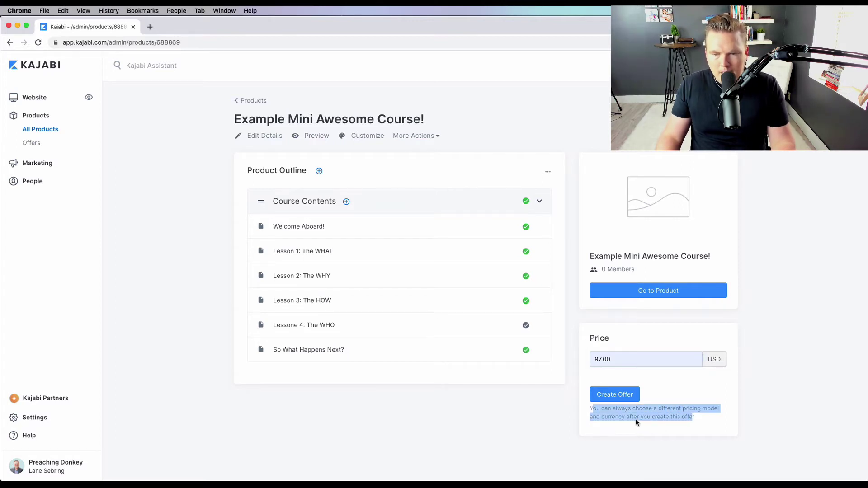
{"action": "left_click", "coordinate": [699, 421]}
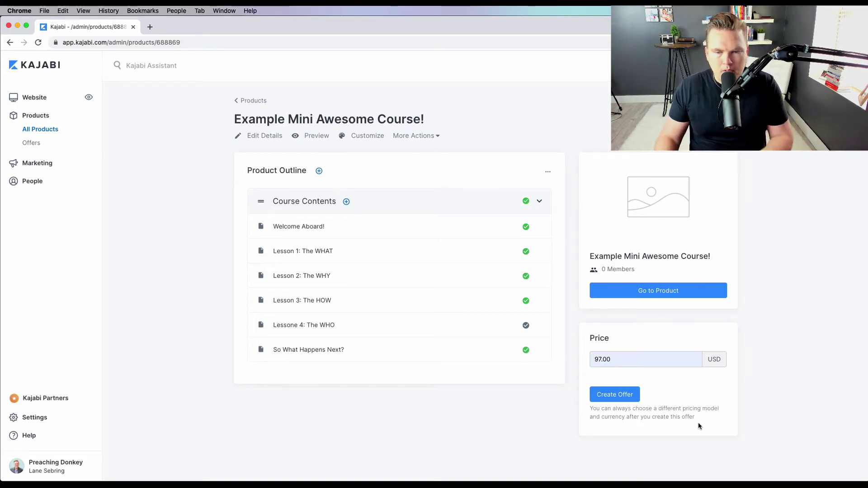
Create the $97.00 USD offer and review the Offers list
{"action": "left_click", "coordinate": [613, 398]}
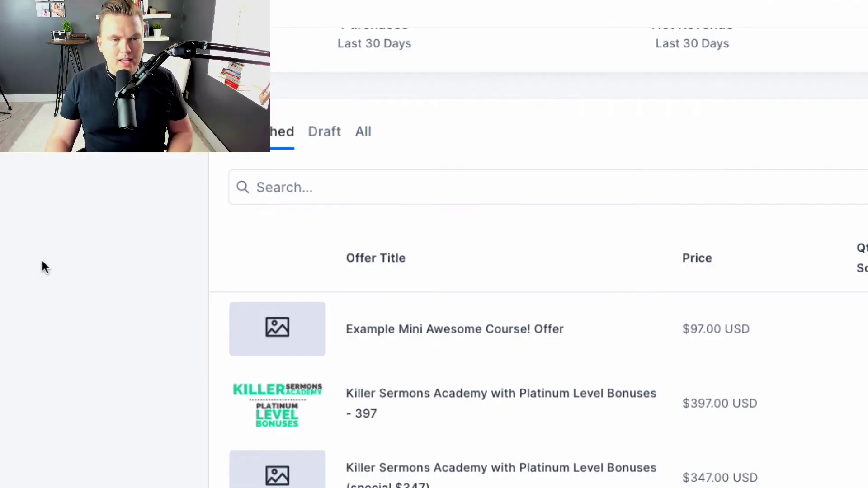
{"action": "scroll", "coordinate": [85, 345], "scroll_direction": "down", "scroll_amount": 3}
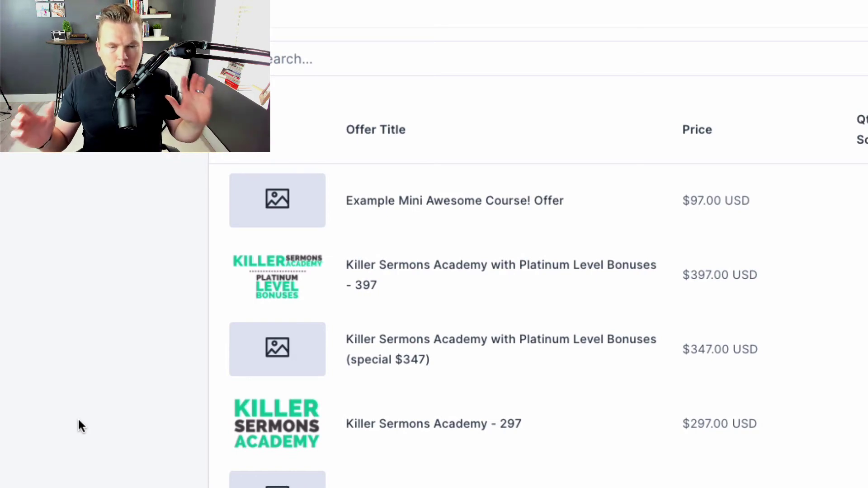
Scroll back to the top of the Offers list
{"action": "scroll", "coordinate": [84, 440], "scroll_direction": "up", "scroll_amount": 2}
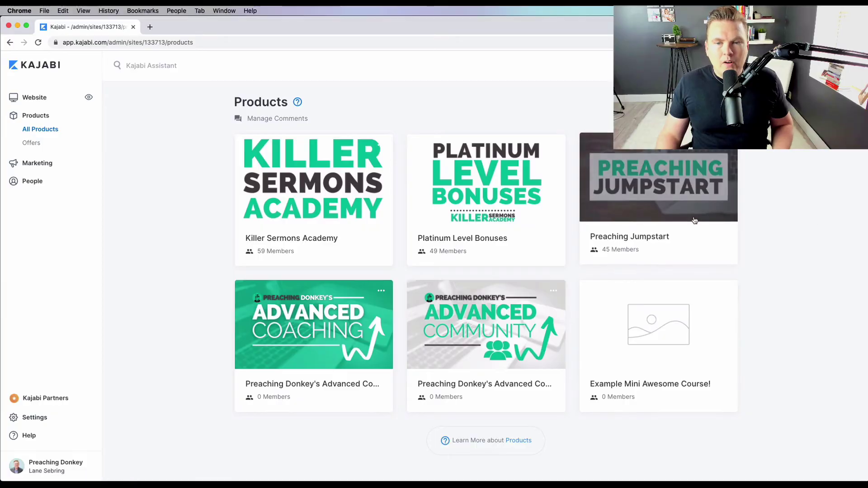
Open Preaching Jumpstart, scan its Product Outline, and open Lesson 3 for editing
{"action": "left_click", "coordinate": [662, 197]}
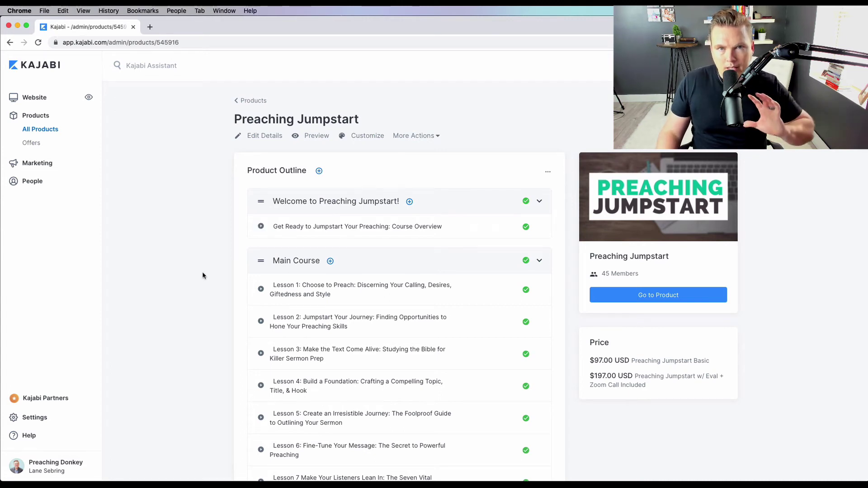
{"action": "scroll", "coordinate": [203, 276], "scroll_direction": "down", "scroll_amount": 3}
{"action": "scroll", "coordinate": [202, 276], "scroll_direction": "up", "scroll_amount": 2}
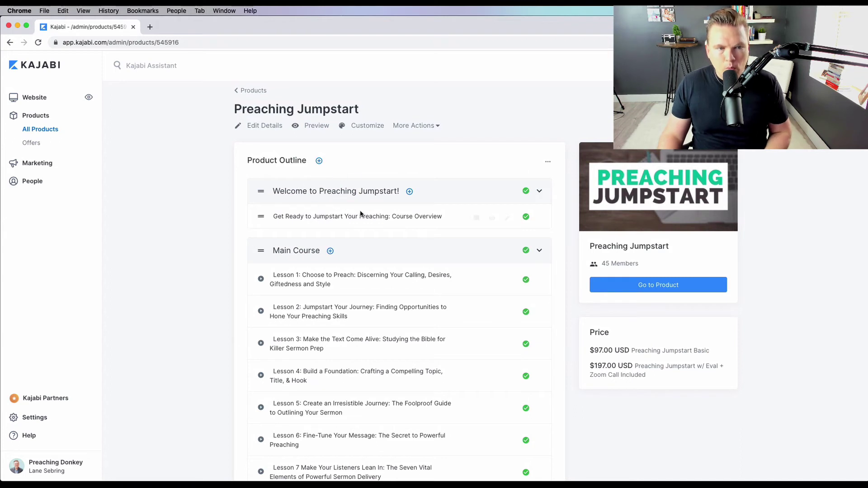
{"action": "scroll", "coordinate": [216, 255], "scroll_direction": "down", "scroll_amount": 4}
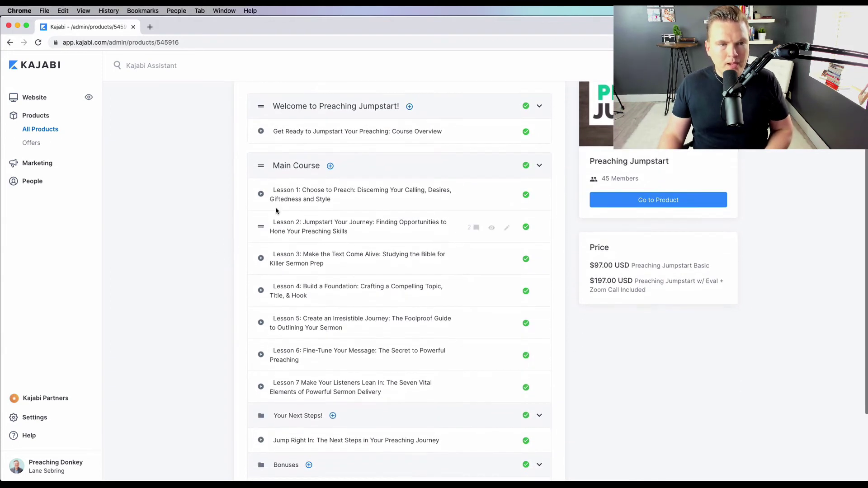
{"action": "scroll", "coordinate": [244, 387], "scroll_direction": "down", "scroll_amount": 4}
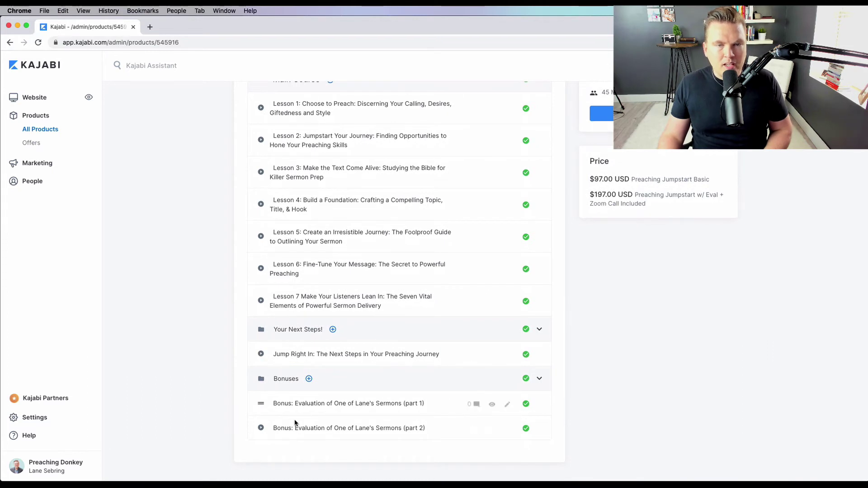
{"action": "scroll", "coordinate": [177, 362], "scroll_direction": "up", "scroll_amount": 5}
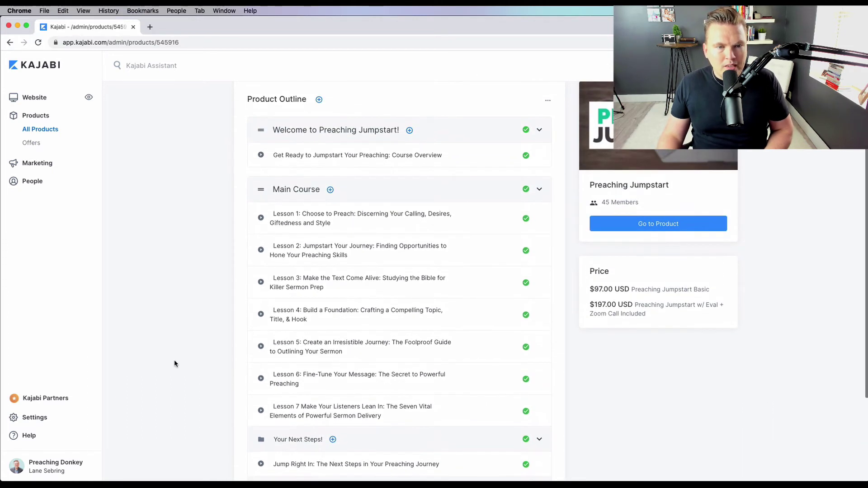
{"action": "left_click", "coordinate": [288, 288]}
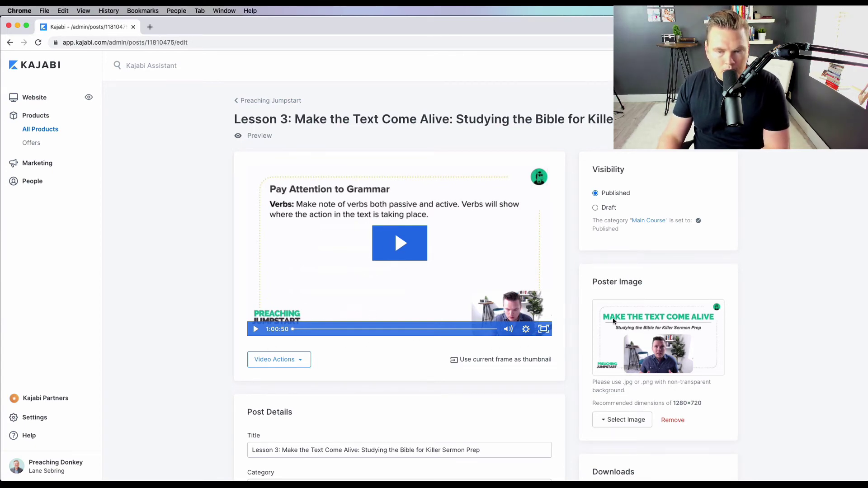
{"action": "scroll", "coordinate": [378, 226], "scroll_direction": "down", "scroll_amount": 8}
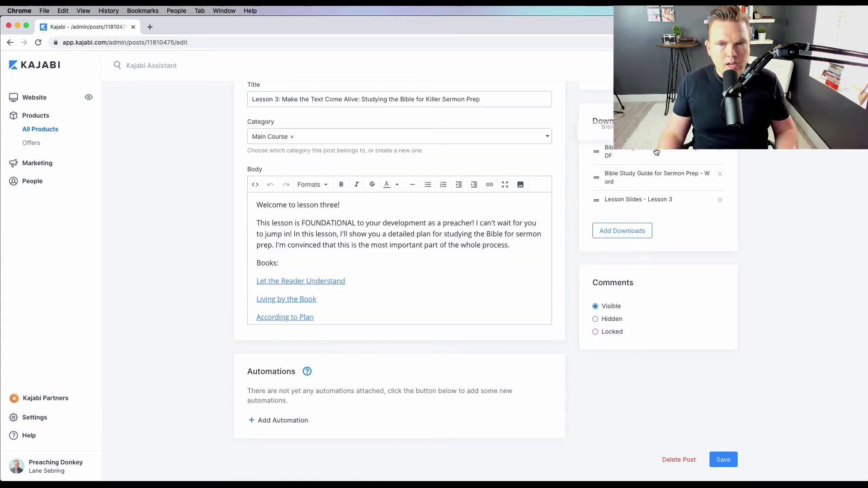
{"action": "left_click_drag", "start_coordinate": [651, 151], "coordinate": [636, 149]}
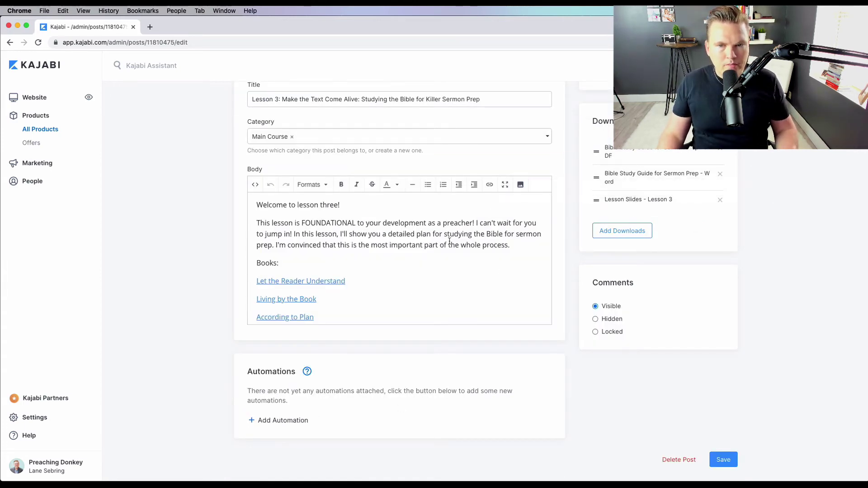
{"action": "scroll", "coordinate": [450, 240], "scroll_direction": "up", "scroll_amount": 6}
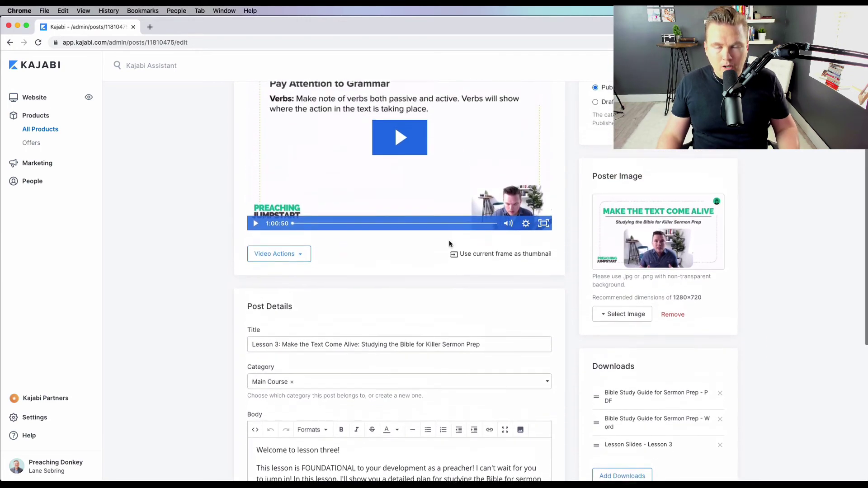
{"action": "scroll", "coordinate": [450, 244], "scroll_direction": "up", "scroll_amount": 3}
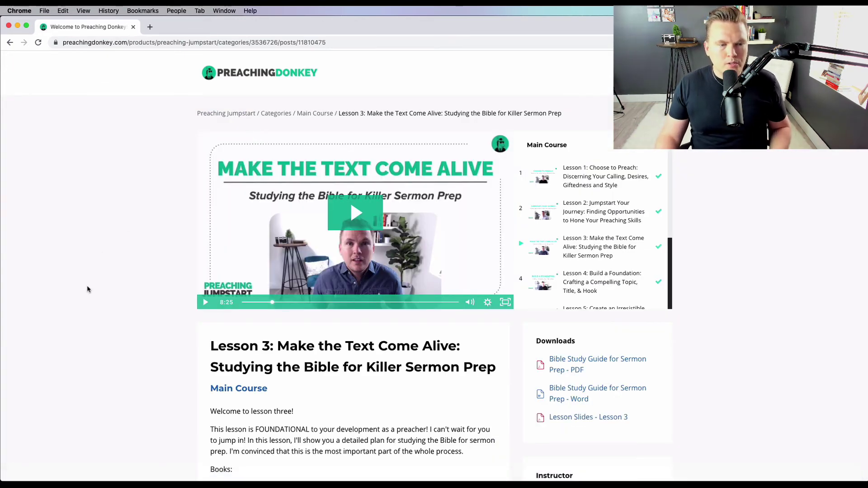
Scroll through Lesson 3's student view, then briefly play and pause its video
{"action": "scroll", "coordinate": [141, 337], "scroll_direction": "down", "scroll_amount": 3}
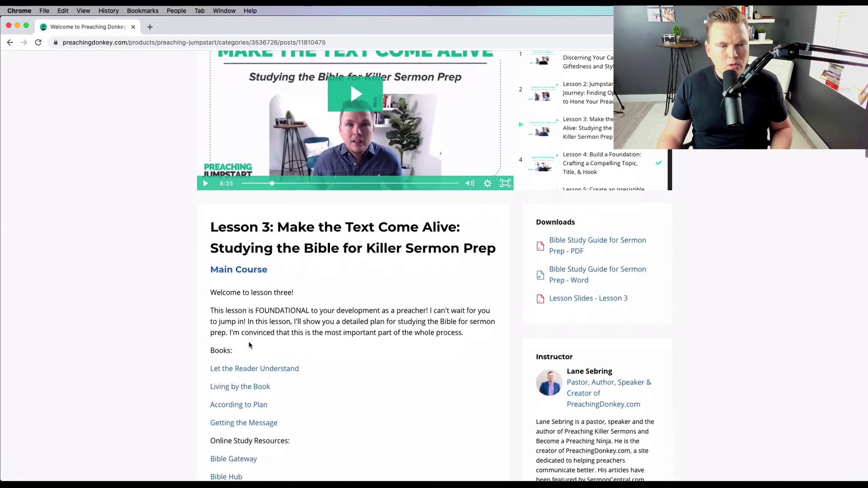
{"action": "scroll", "coordinate": [249, 345], "scroll_direction": "down", "scroll_amount": 1}
{"action": "scroll", "coordinate": [325, 430], "scroll_direction": "down", "scroll_amount": 3}
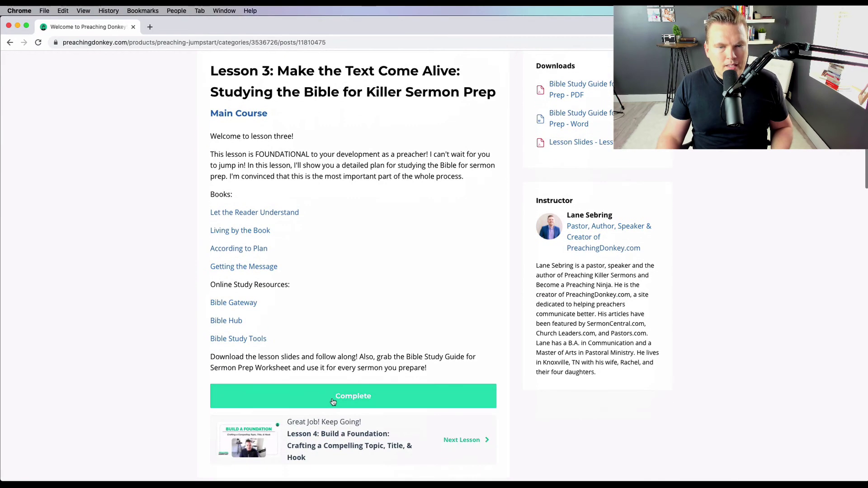
{"action": "scroll", "coordinate": [374, 329], "scroll_direction": "up", "scroll_amount": 7}
{"action": "left_click", "coordinate": [391, 267]}
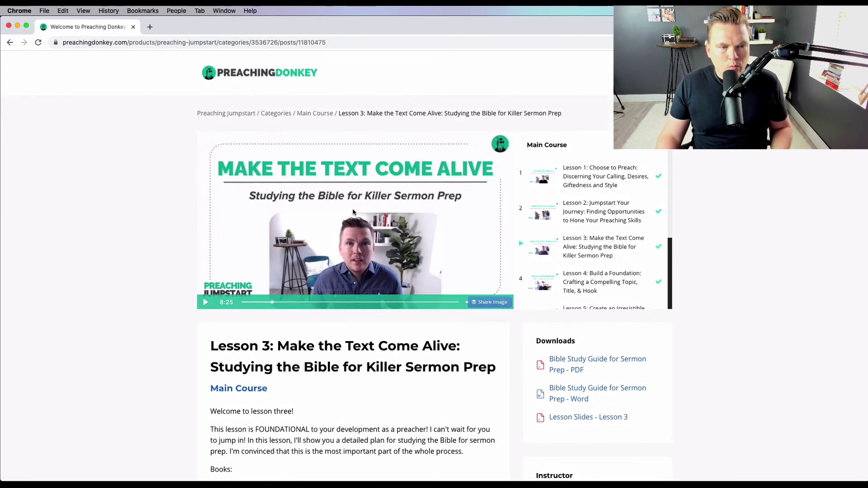
{"action": "left_click", "coordinate": [205, 306]}
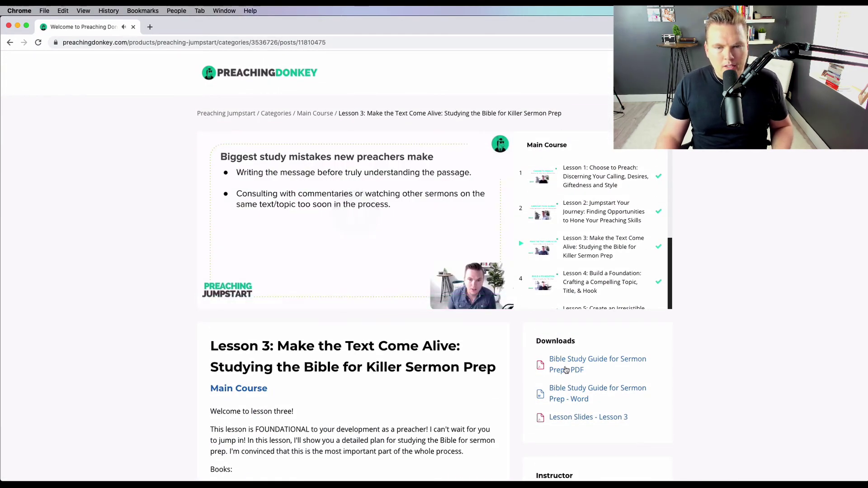
{"action": "scroll", "coordinate": [344, 311], "scroll_direction": "down", "scroll_amount": 3}
{"action": "scroll", "coordinate": [389, 262], "scroll_direction": "up", "scroll_amount": 3}
{"action": "scroll", "coordinate": [604, 218], "scroll_direction": "down", "scroll_amount": 5}
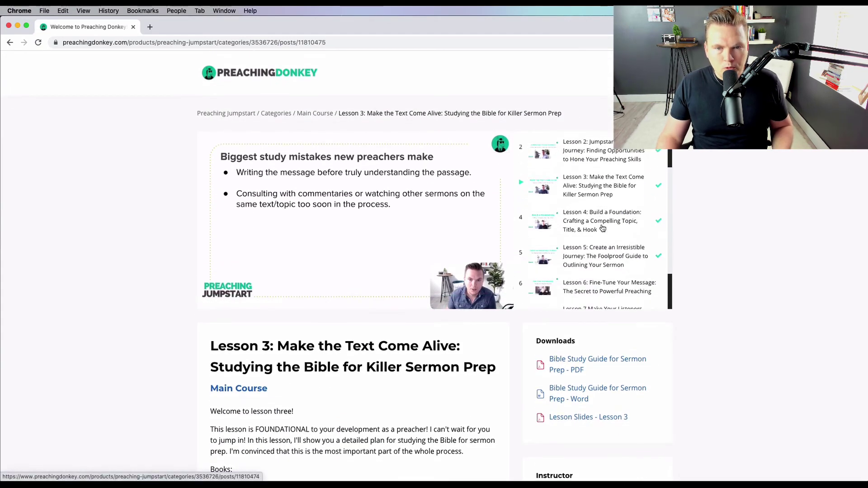
{"action": "scroll", "coordinate": [604, 218], "scroll_direction": "up", "scroll_amount": 5}
Return to the course theme page and look over the Preaching Jumpstart page in the theme editor
{"action": "key", "text": "super+bracketleft"}
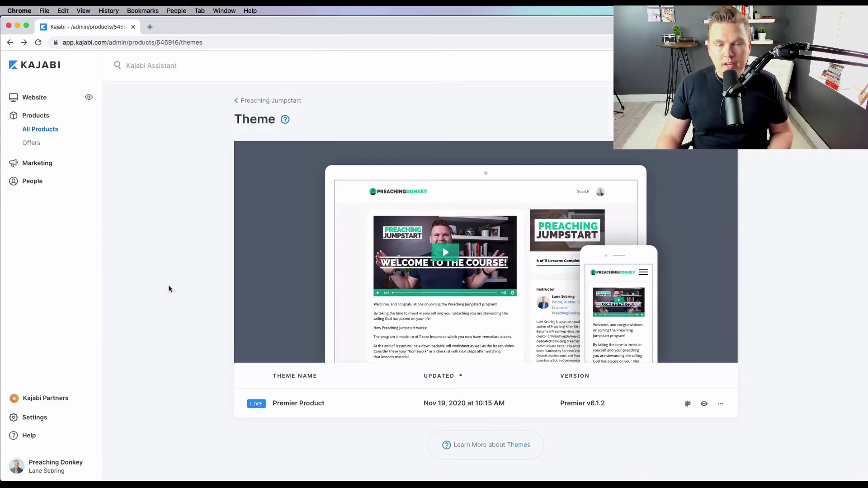
{"action": "mouse_move", "coordinate": [246, 296]}
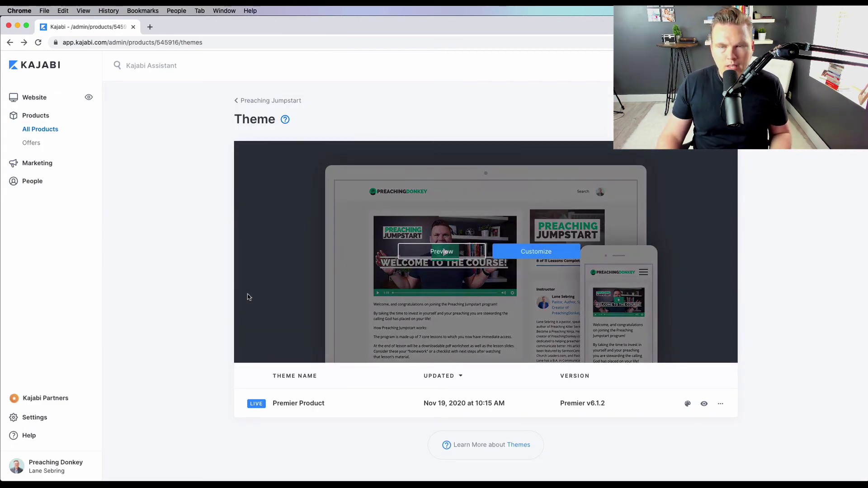
{"action": "left_click", "coordinate": [535, 252]}
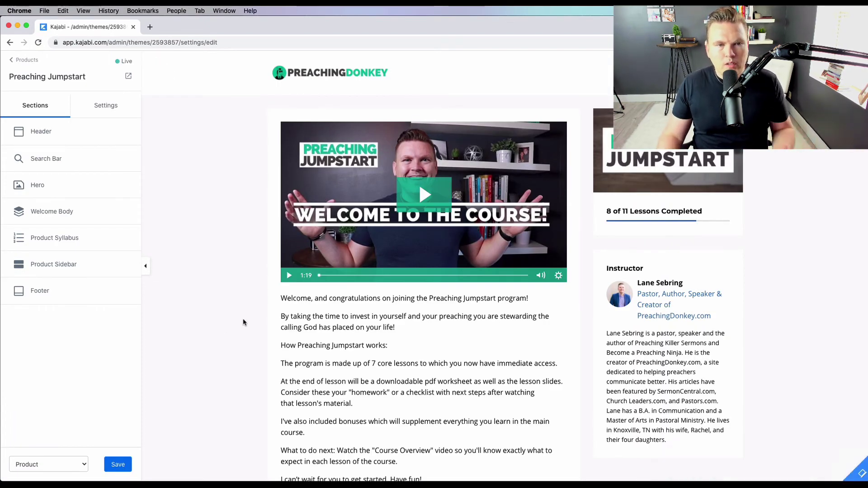
{"action": "scroll", "coordinate": [243, 319], "scroll_direction": "down", "scroll_amount": 5}
{"action": "scroll", "coordinate": [244, 320], "scroll_direction": "down", "scroll_amount": 12}
{"action": "scroll", "coordinate": [243, 322], "scroll_direction": "down", "scroll_amount": 5}
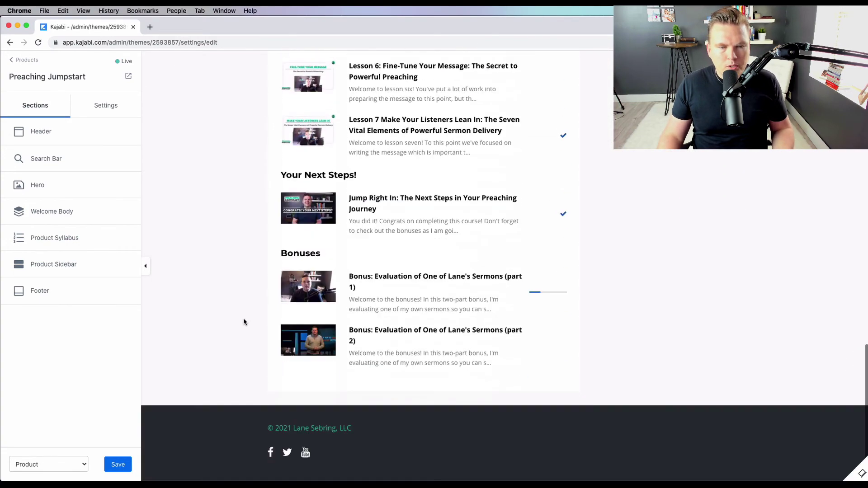
{"action": "scroll", "coordinate": [243, 321], "scroll_direction": "up", "scroll_amount": 20}
{"action": "scroll", "coordinate": [243, 322], "scroll_direction": "up", "scroll_amount": 1}
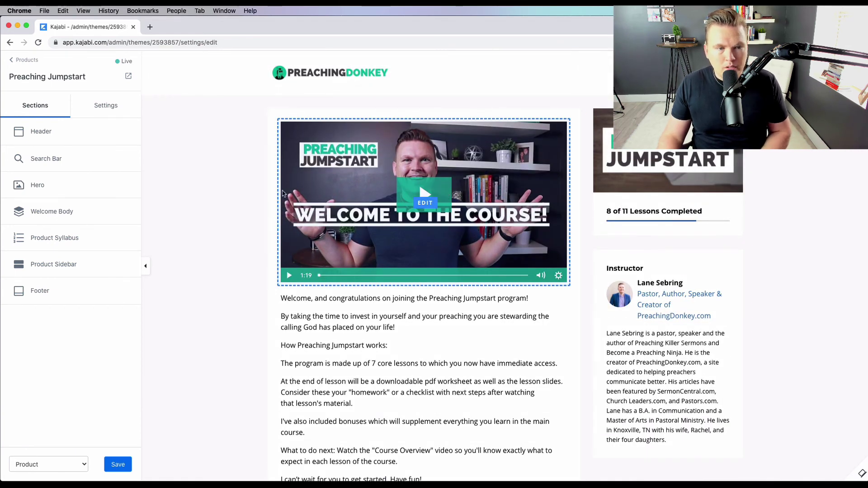
View the Preaching Jumpstart course page in a live preview in a new tab
{"action": "left_click", "coordinate": [130, 76]}
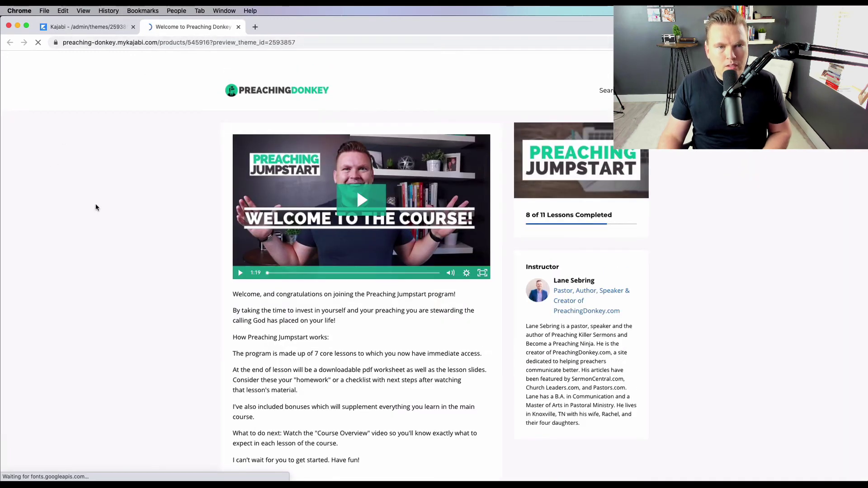
{"action": "scroll", "coordinate": [88, 292], "scroll_direction": "down", "scroll_amount": 8}
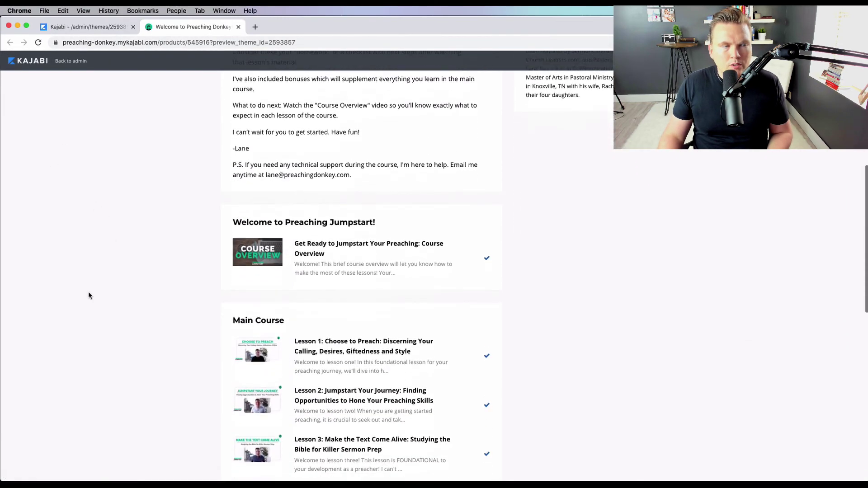
{"action": "scroll", "coordinate": [88, 296], "scroll_direction": "down", "scroll_amount": 7}
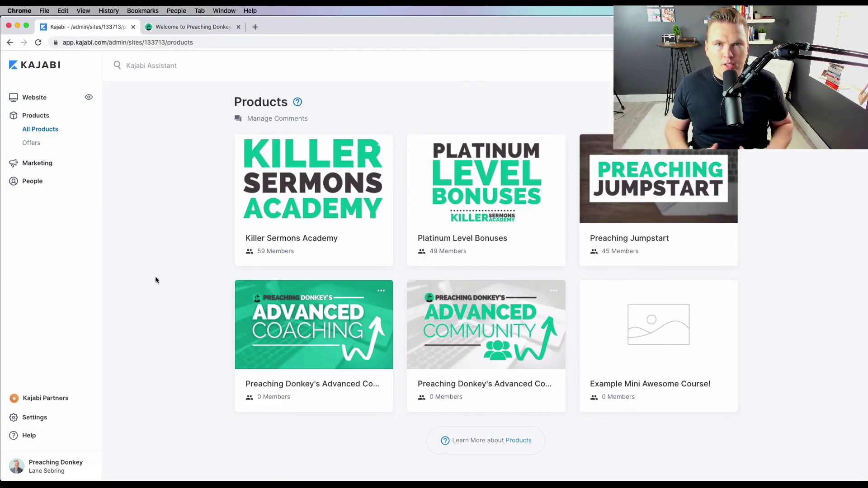